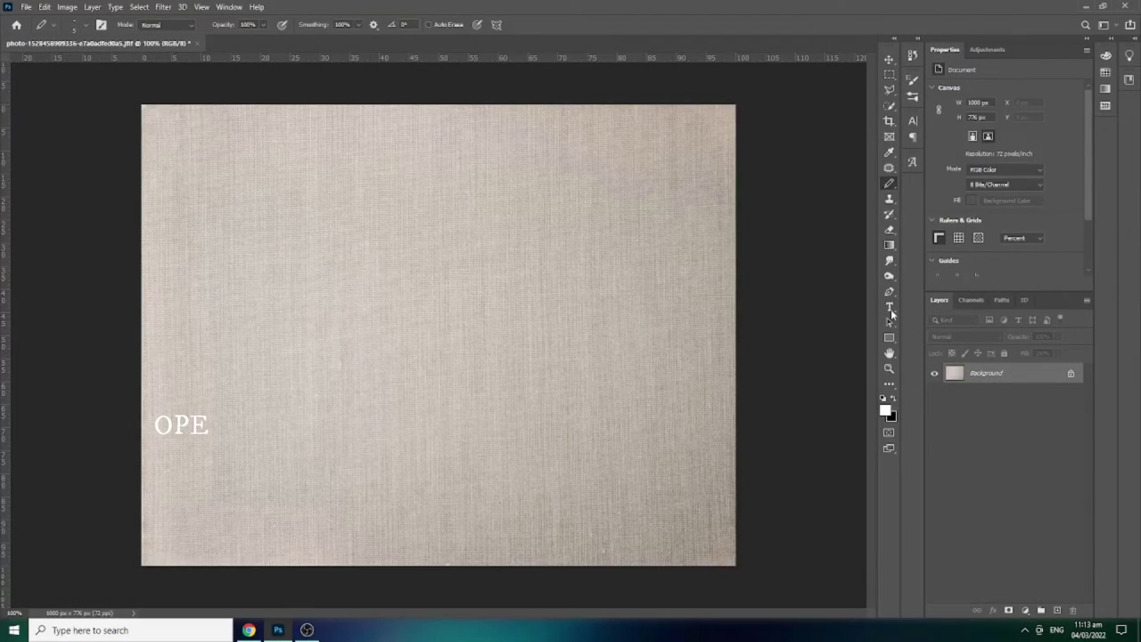
Add 'PILLOW' and 'CASE' on two lines as white 230 pt Cooper Black text.
{"action": "left_click", "coordinate": [889, 307]}
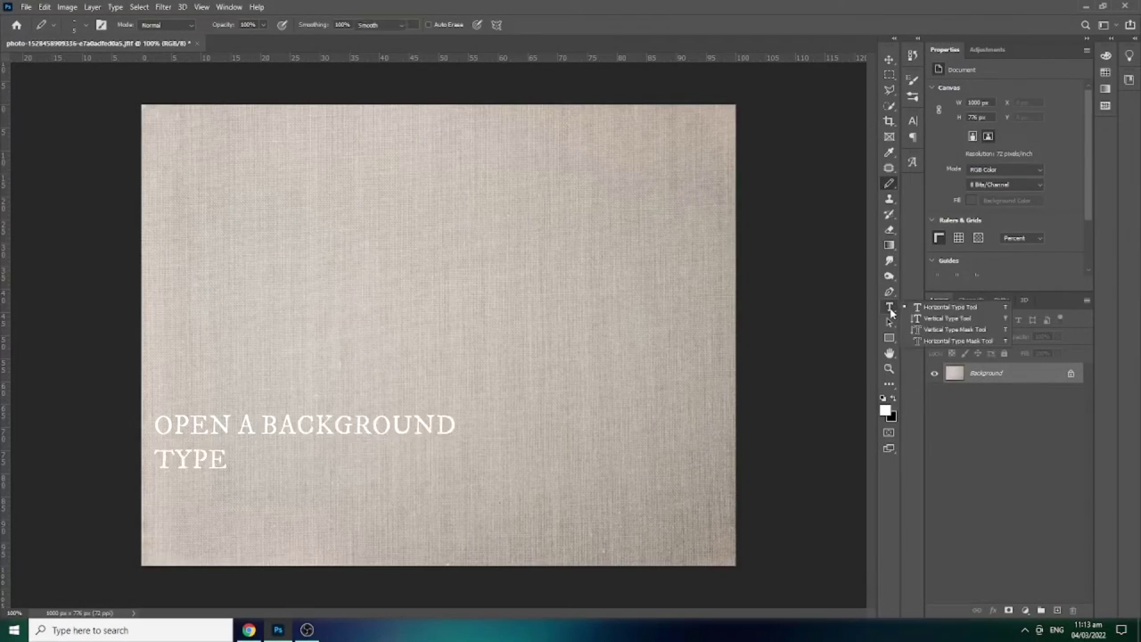
{"action": "left_click", "coordinate": [362, 288]}
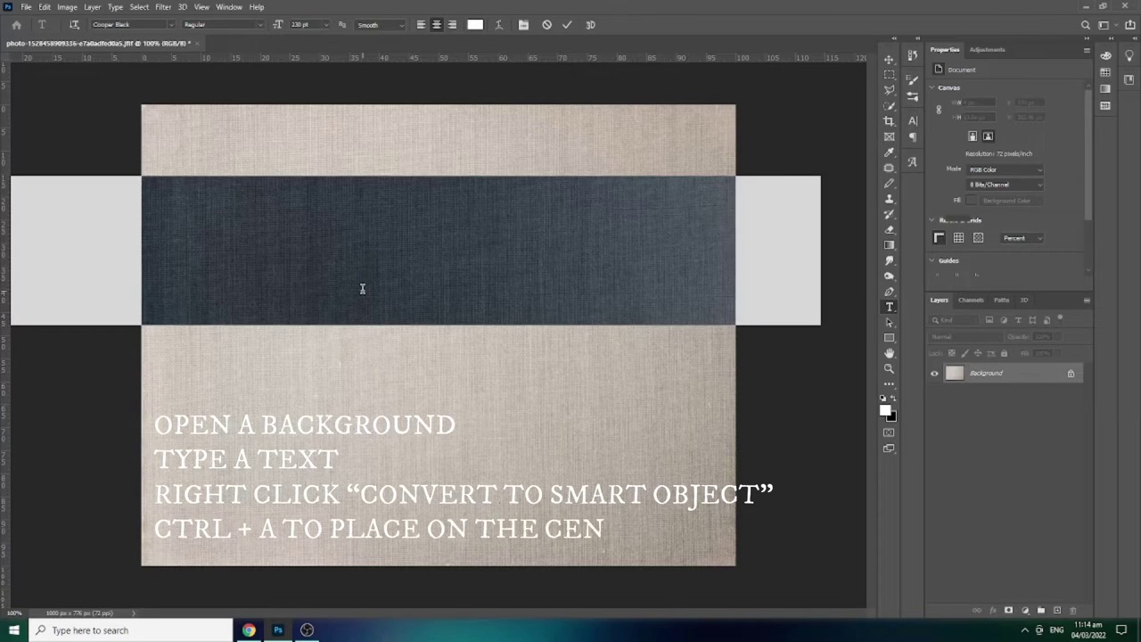
{"action": "key", "text": "BackSpace"}
{"action": "type", "text": "PILLOW"}
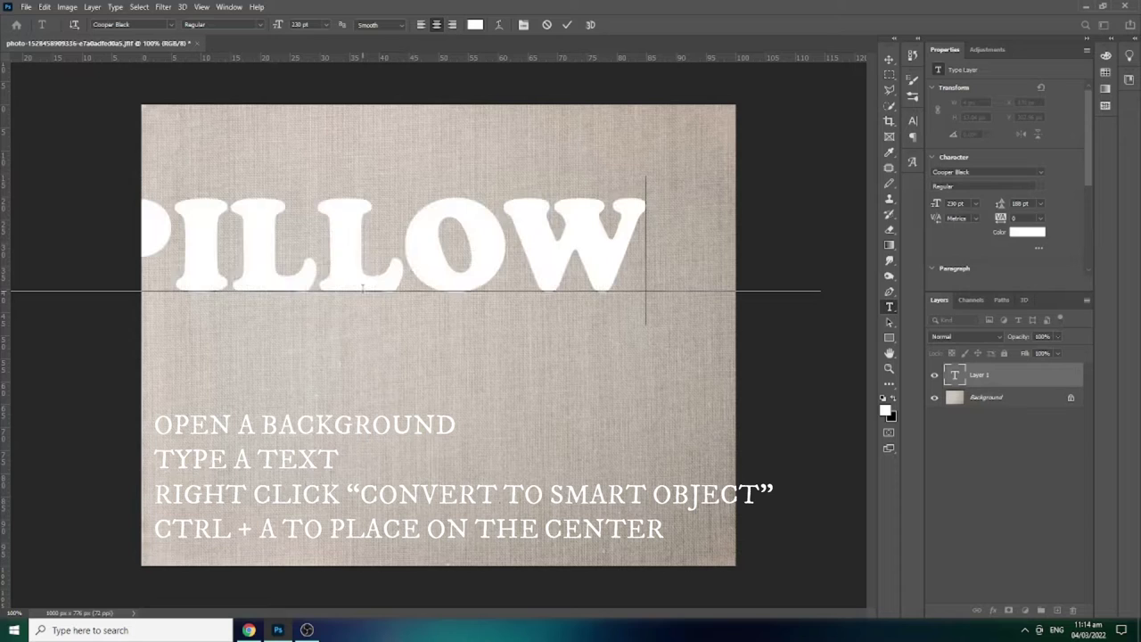
{"action": "key", "text": "Return"}
{"action": "type", "text": "CASE"}
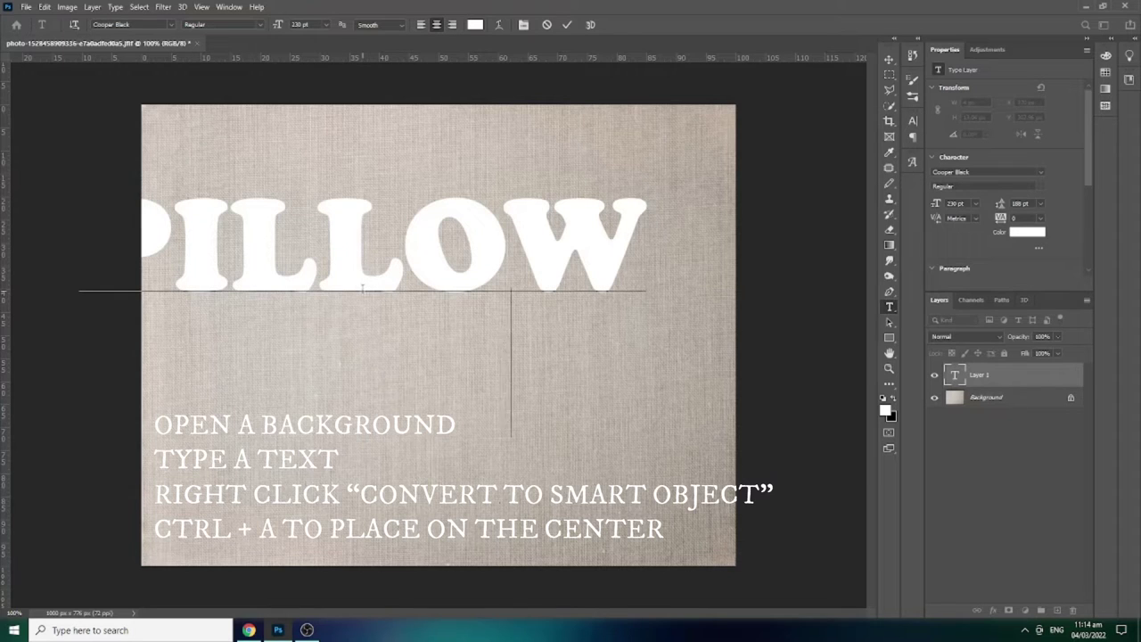
{"action": "key", "text": "ctrl+Return"}
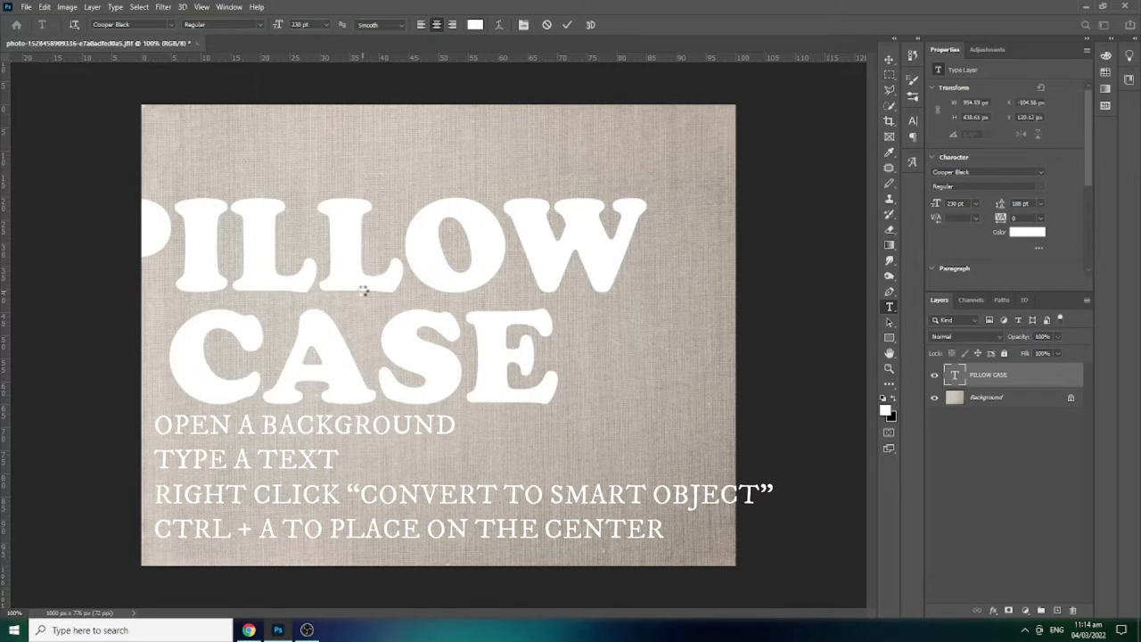
Convert the PILLOW CASE layer to a smart object and centre it horizontally and vertically on the canvas.
{"action": "right_click", "coordinate": [1054, 377]}
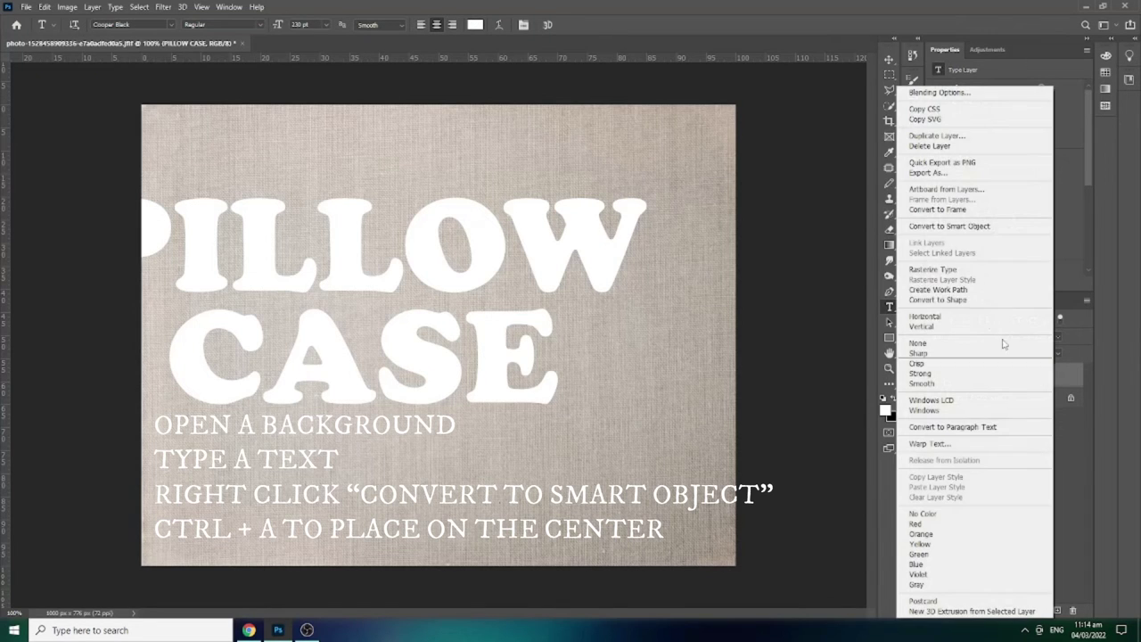
{"action": "left_click", "coordinate": [987, 228]}
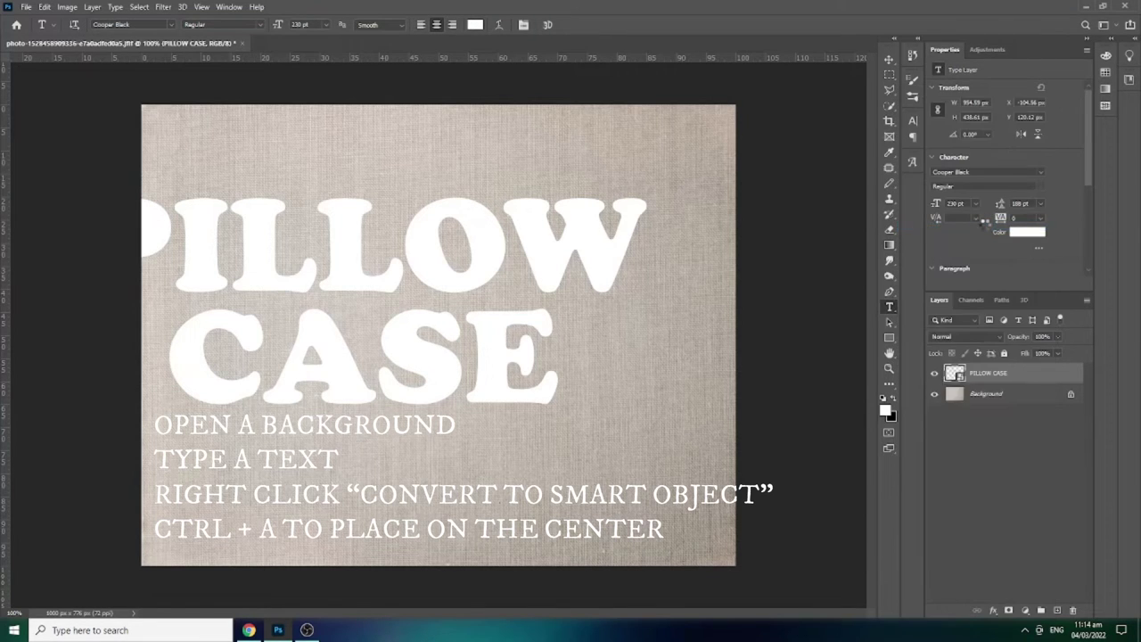
{"action": "left_click", "coordinate": [889, 59]}
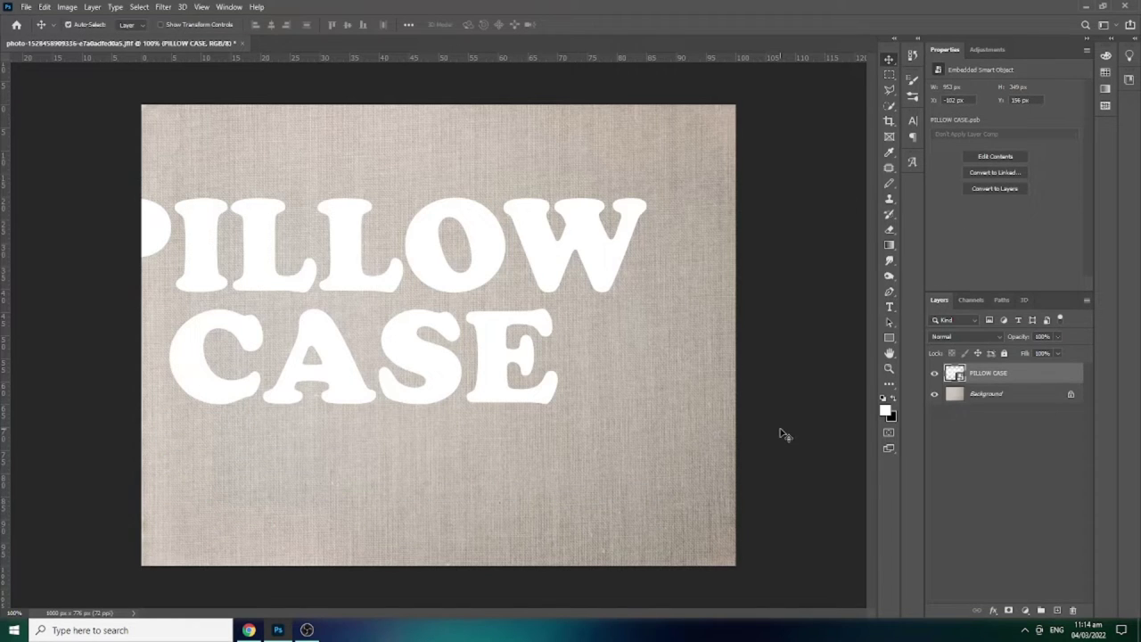
{"action": "key", "text": "ctrl+a"}
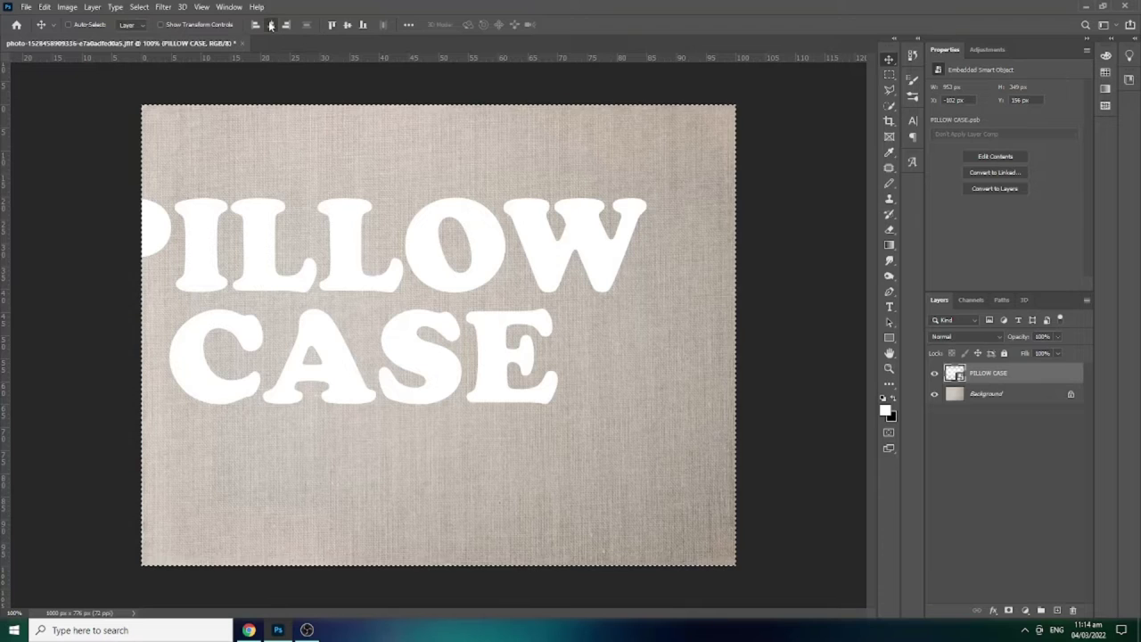
{"action": "left_click", "coordinate": [271, 25]}
{"action": "left_click", "coordinate": [347, 25]}
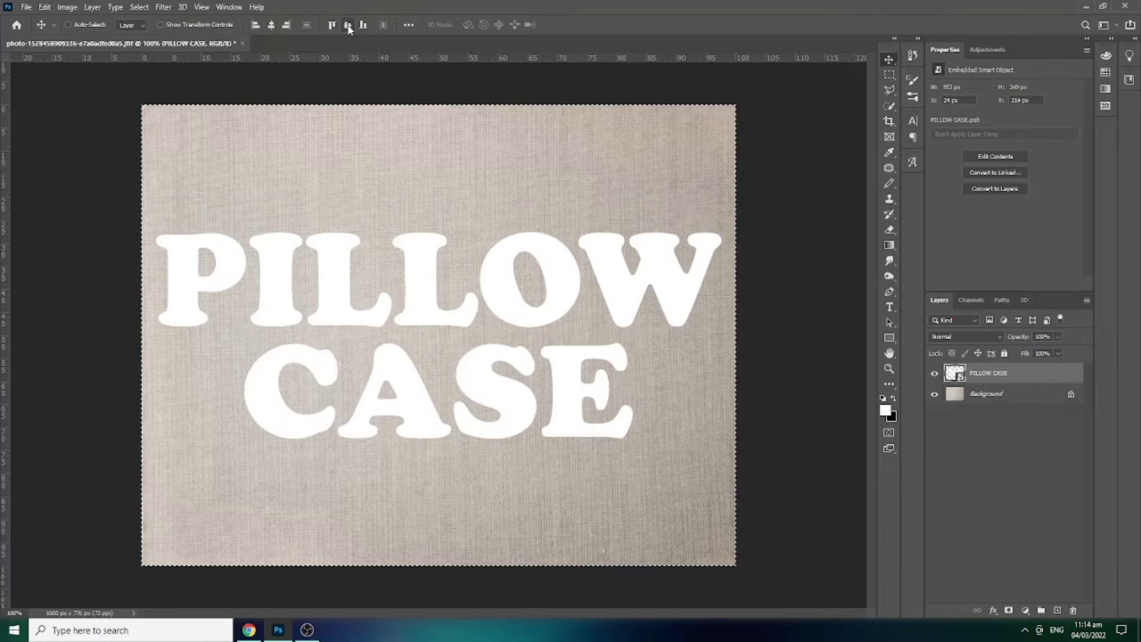
{"action": "key", "text": "ctrl+d"}
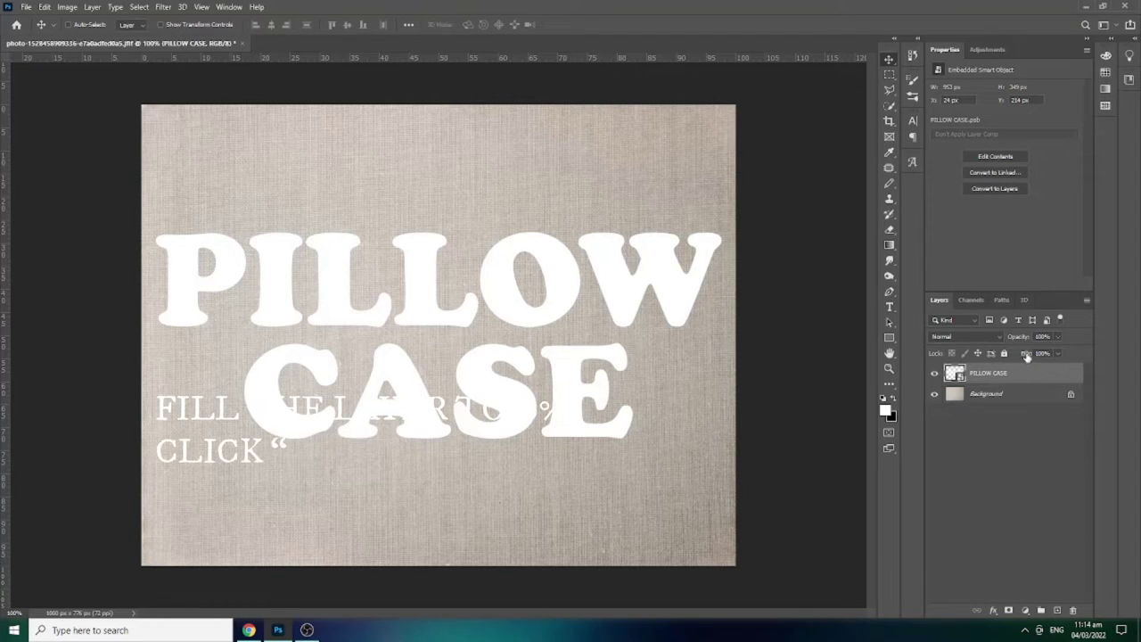
Set the text layer's fill to 0% and add a Pillow Emboss bevel with 100% depth.
{"action": "left_click_drag", "start_coordinate": [1026, 355], "coordinate": [955, 355]}
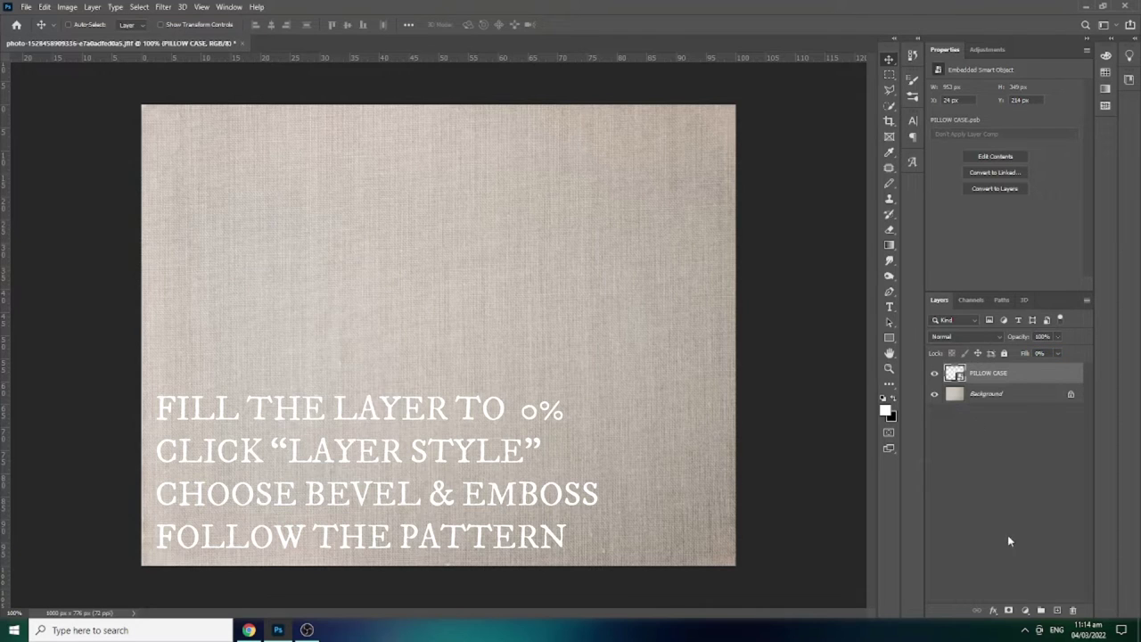
{"action": "left_click", "coordinate": [993, 614]}
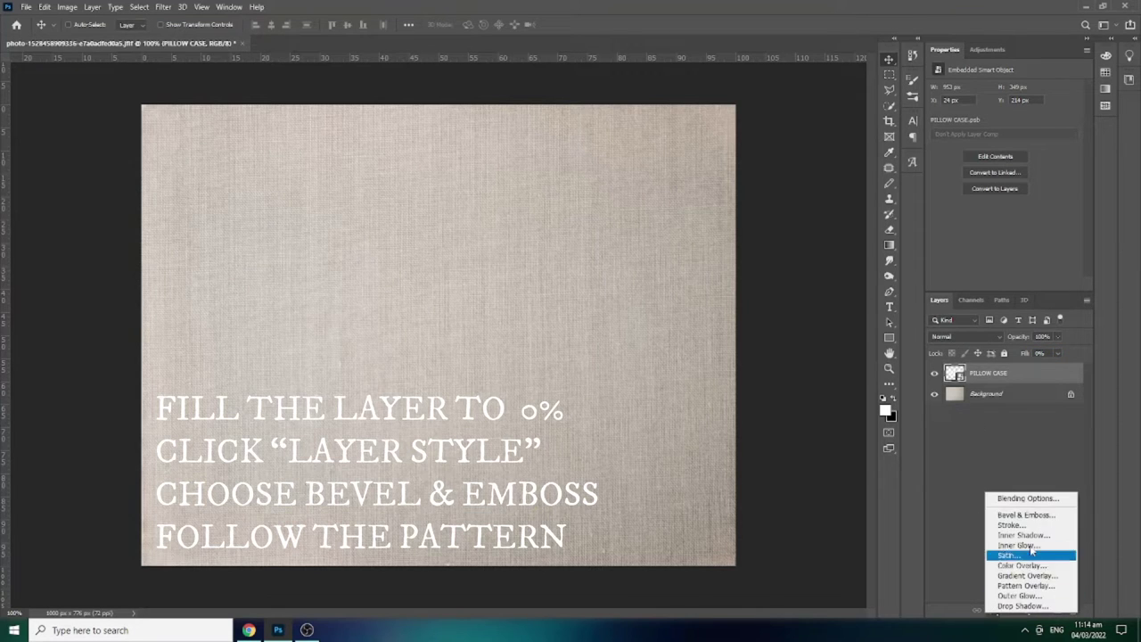
{"action": "left_click", "coordinate": [1049, 517]}
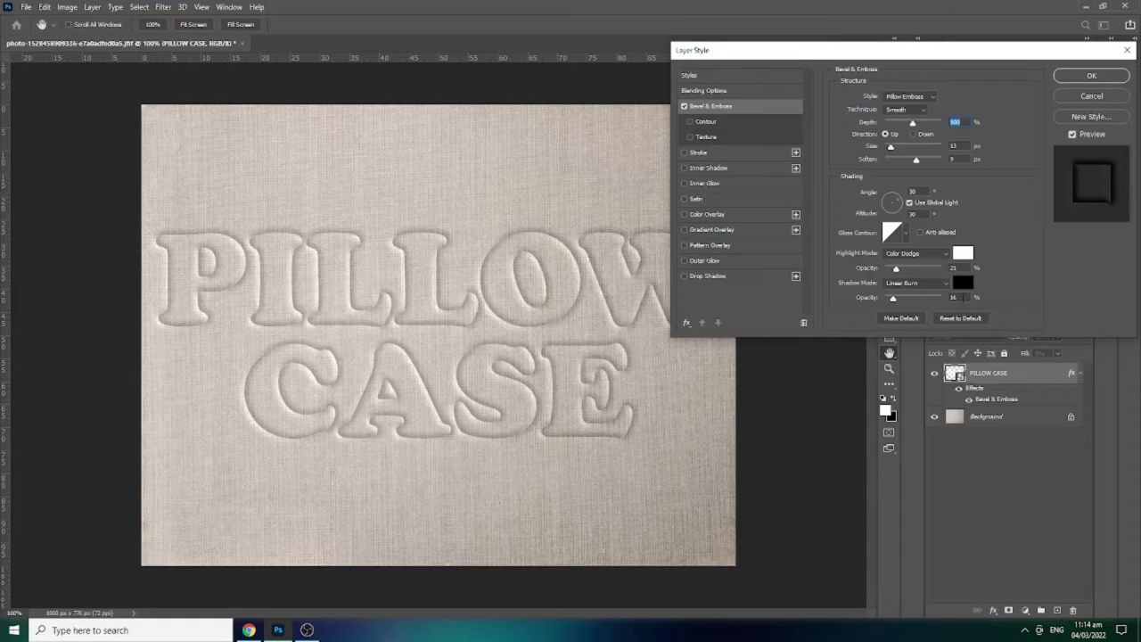
{"action": "left_click", "coordinate": [1092, 78]}
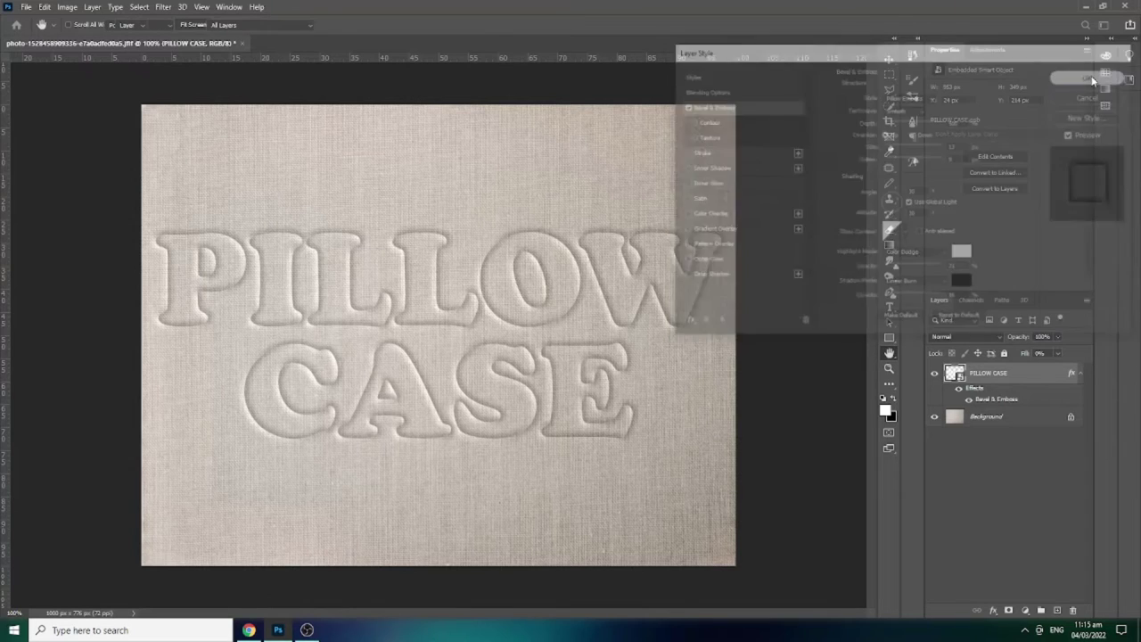
{"action": "left_click", "coordinate": [1082, 374]}
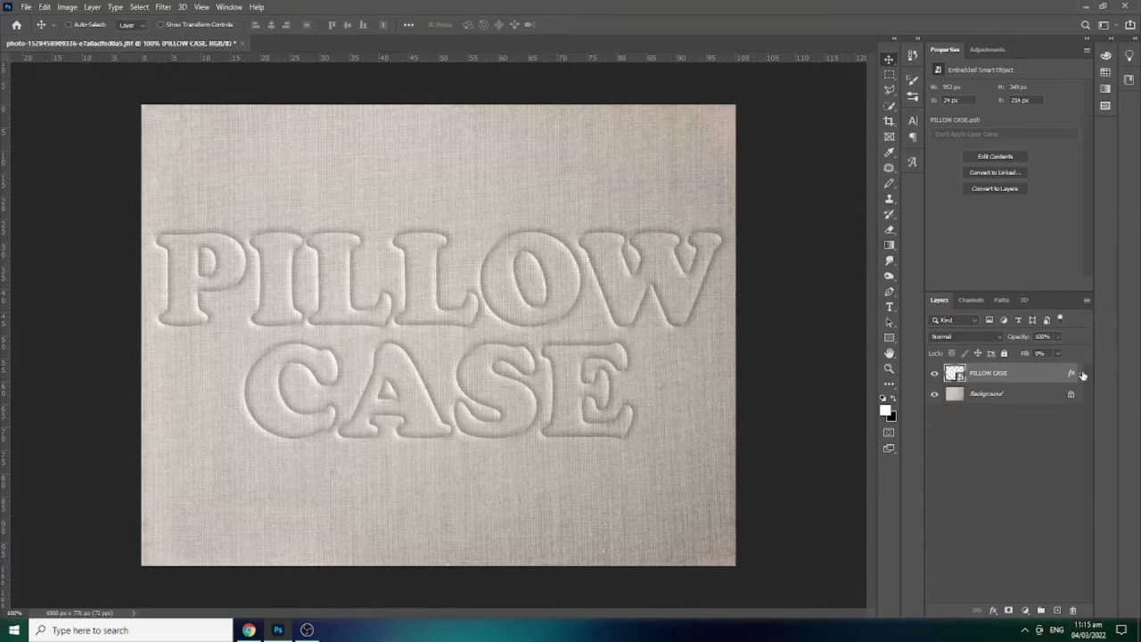
Add an empty Layer 1 above the text and load the dashed stitch_by_boyingopaw brush into the Pencil tool.
{"action": "left_click", "coordinate": [1058, 611]}
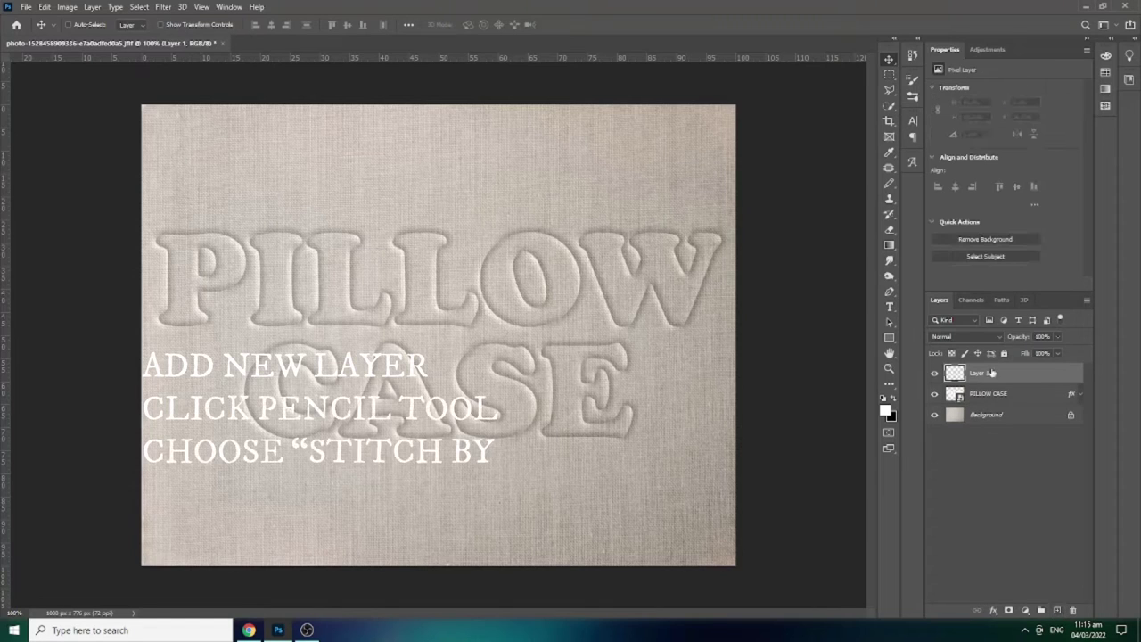
{"action": "left_click", "coordinate": [889, 184]}
{"action": "right_click", "coordinate": [889, 184]}
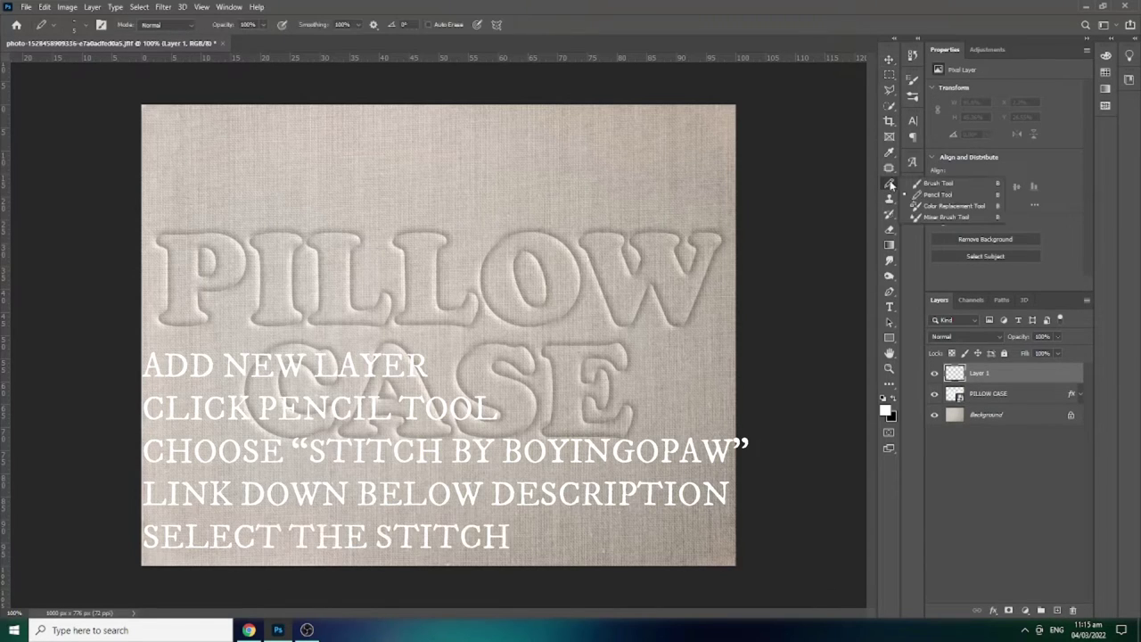
{"action": "left_click", "coordinate": [959, 193]}
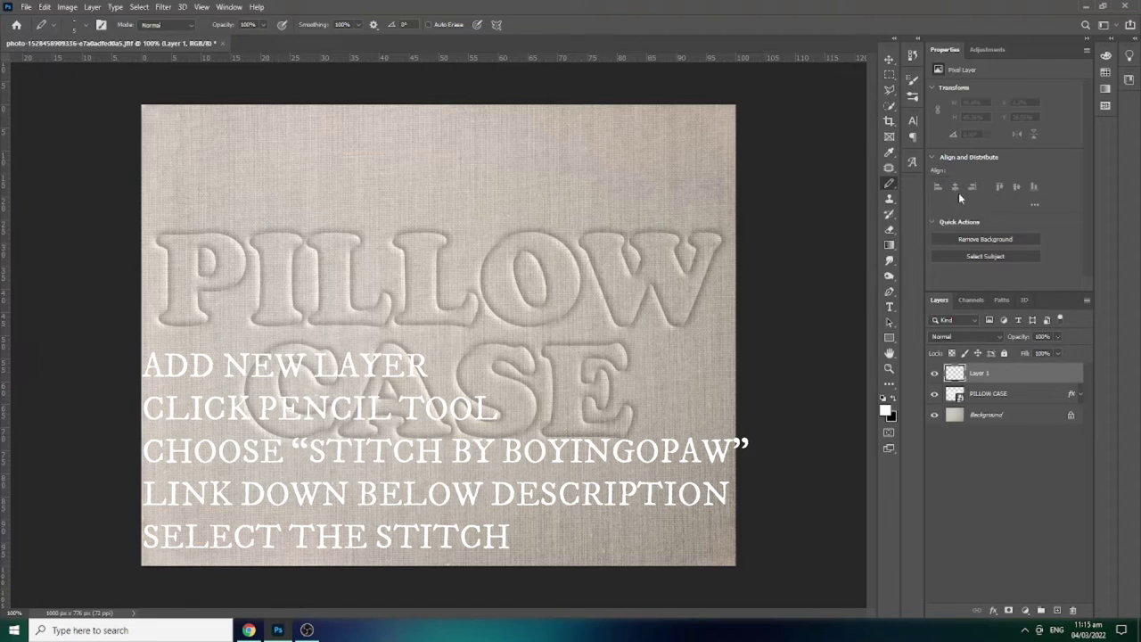
{"action": "left_click", "coordinate": [85, 28]}
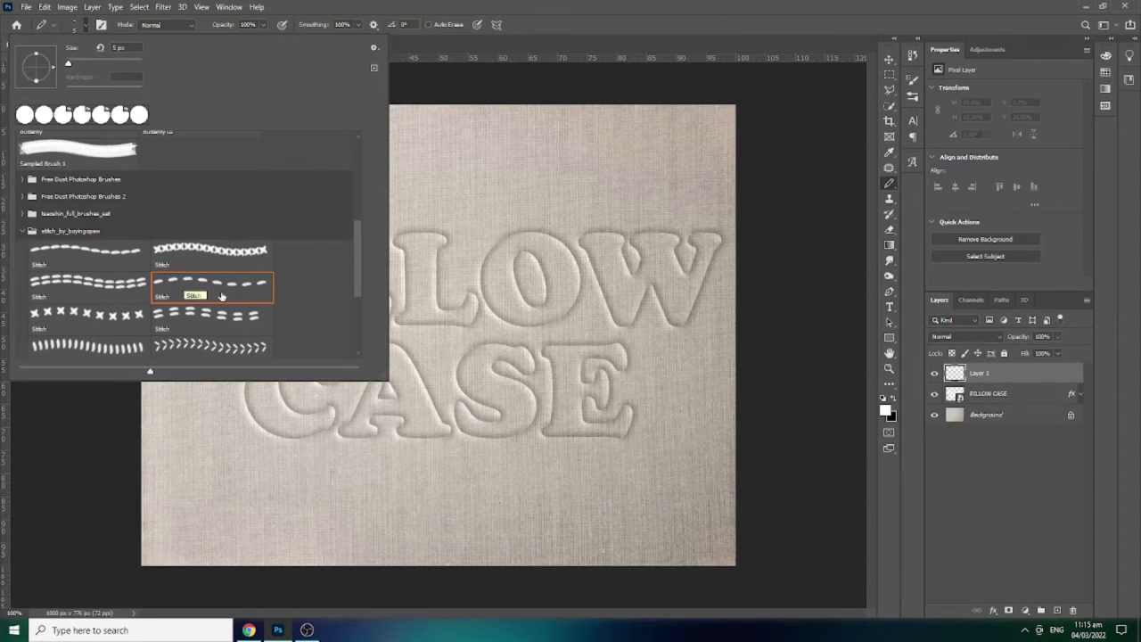
{"action": "left_click", "coordinate": [228, 7]}
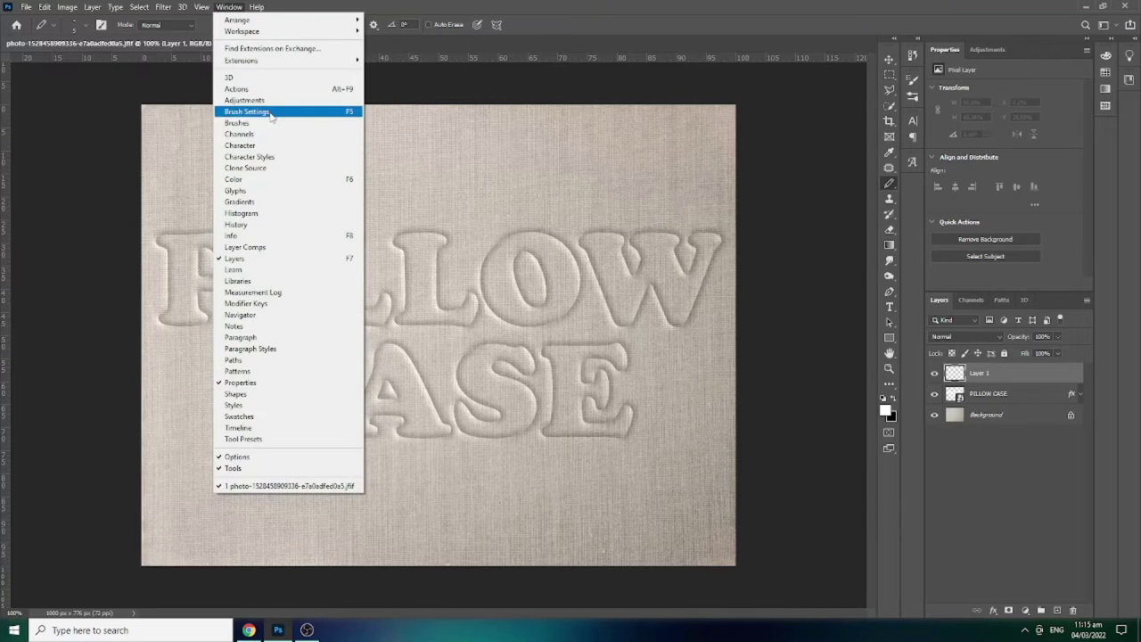
Give the 5 px stitch brush 350% spacing and an angle controlled by stroke Direction.
{"action": "left_click", "coordinate": [271, 114]}
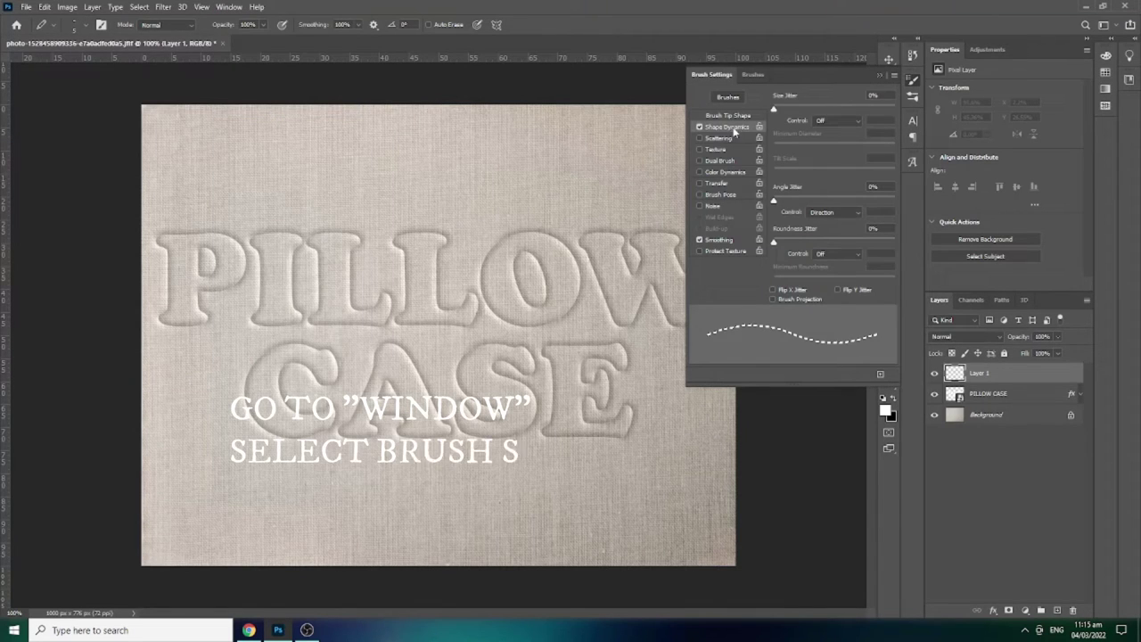
{"action": "left_click", "coordinate": [729, 117]}
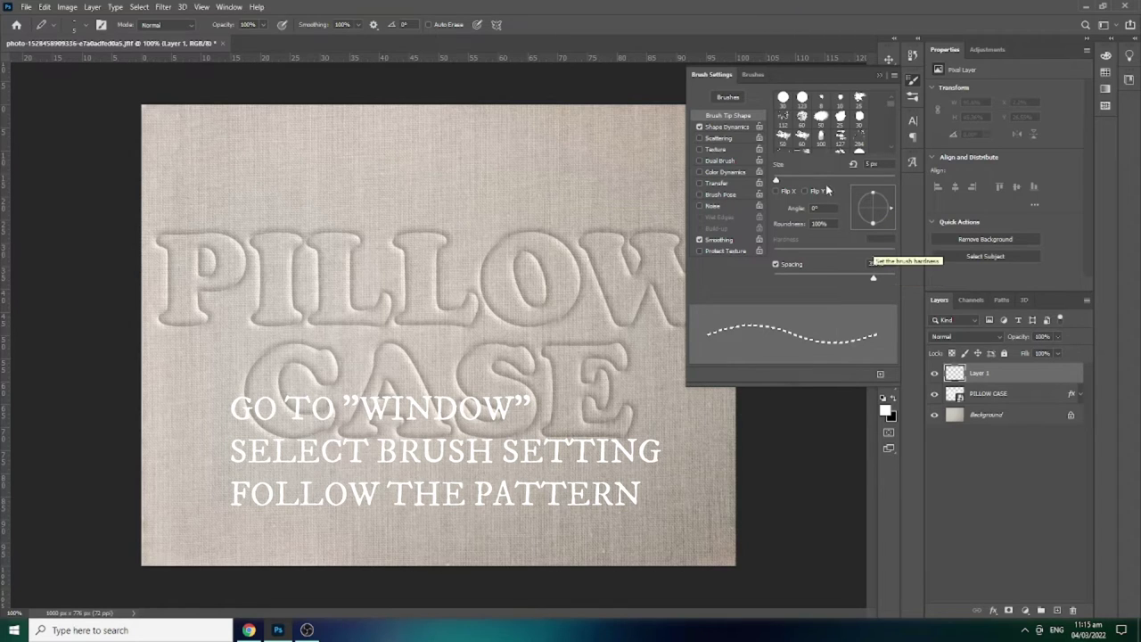
{"action": "left_click", "coordinate": [730, 128]}
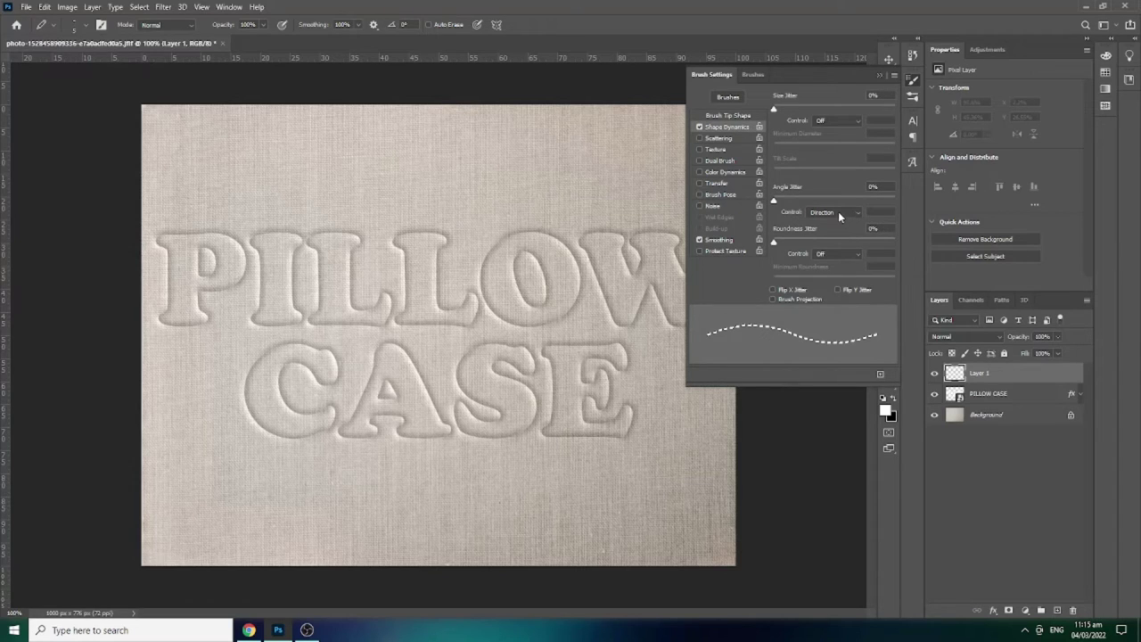
{"action": "left_click", "coordinate": [879, 79]}
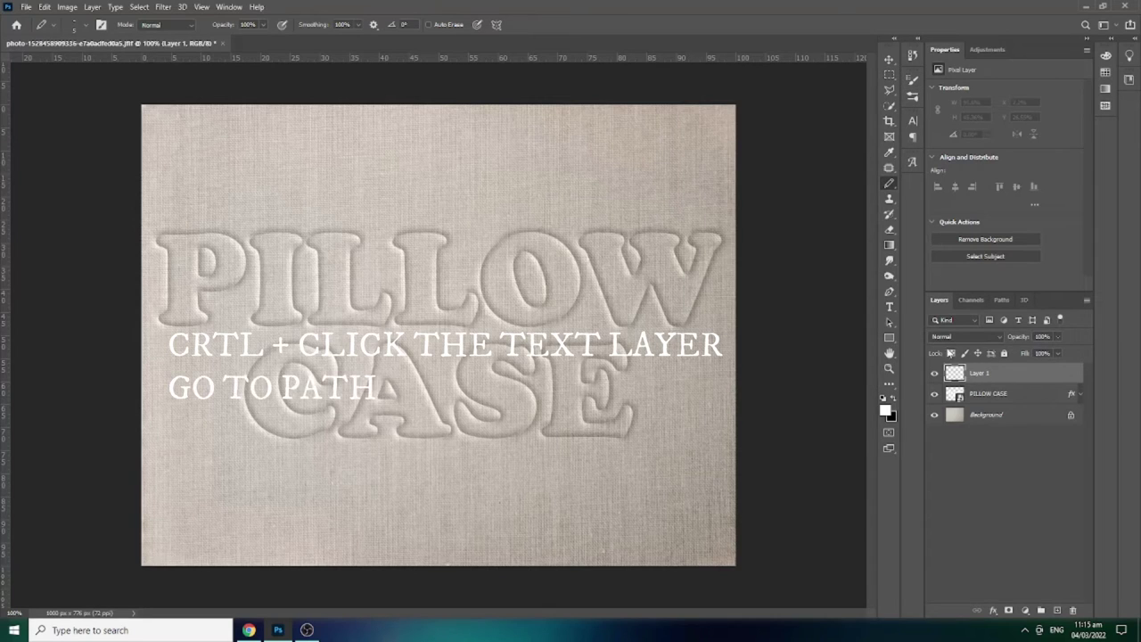
Load the PILLOW CASE letters as a selection and delete the old Work Path.
{"action": "left_click", "coordinate": [955, 396], "text": "ctrl"}
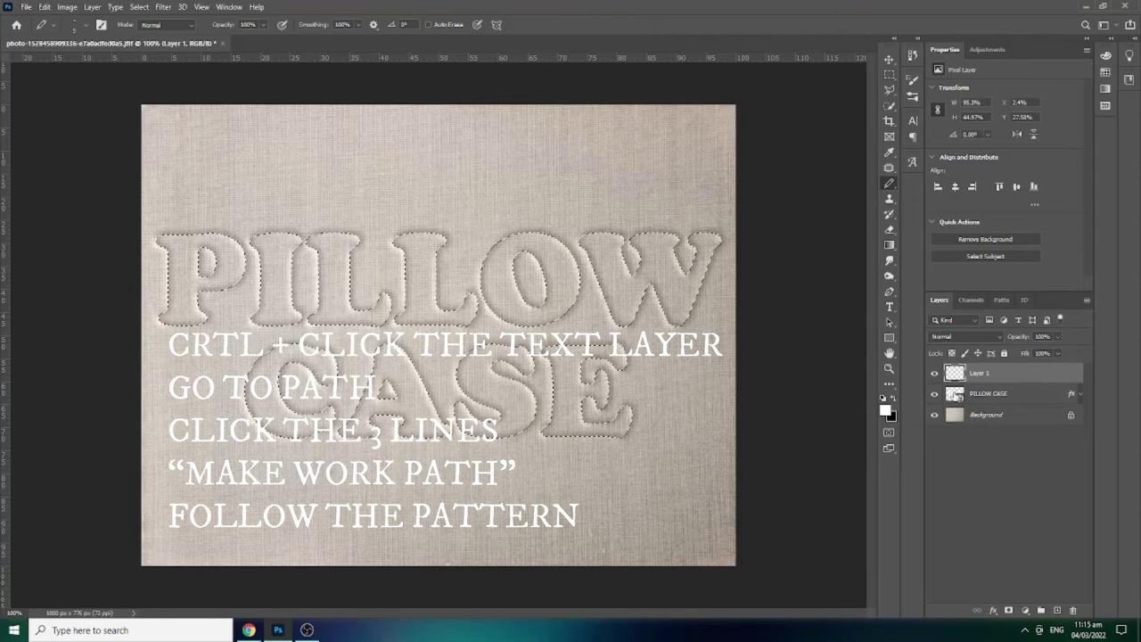
{"action": "left_click", "coordinate": [1000, 302]}
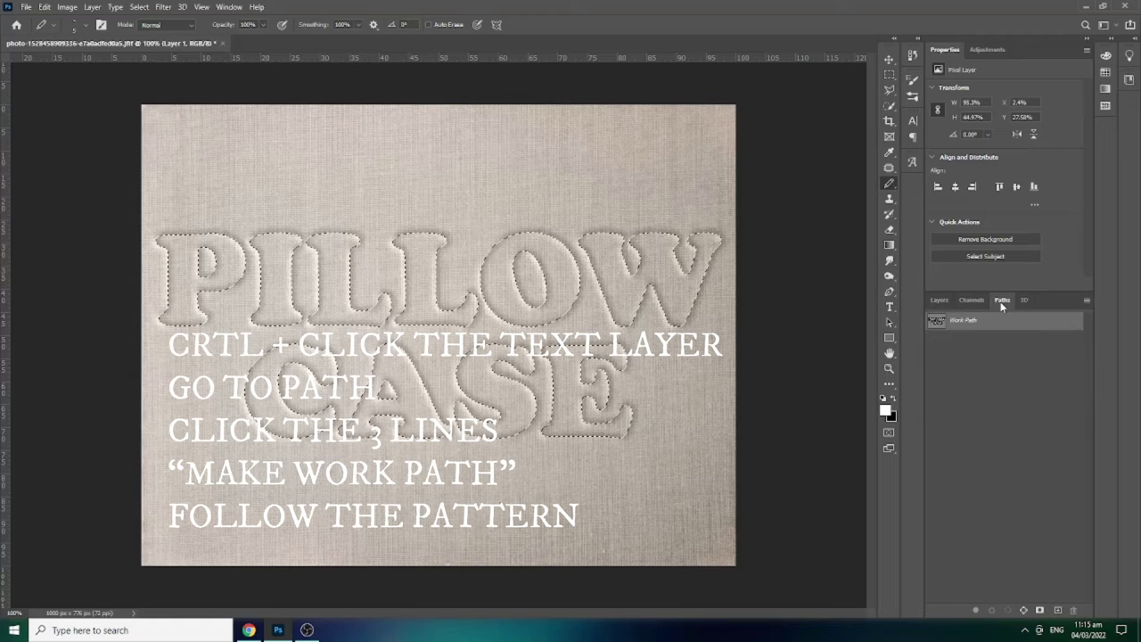
{"action": "right_click", "coordinate": [1003, 323]}
{"action": "left_click", "coordinate": [1000, 326]}
{"action": "right_click", "coordinate": [1001, 322]}
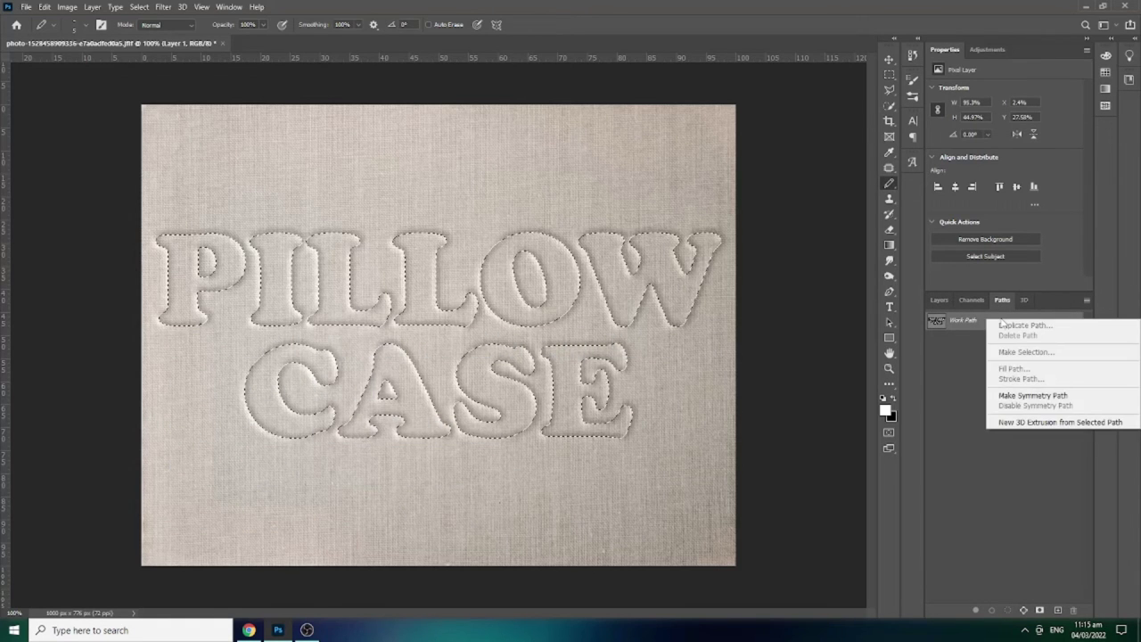
{"action": "left_click", "coordinate": [981, 321]}
{"action": "right_click", "coordinate": [980, 321]}
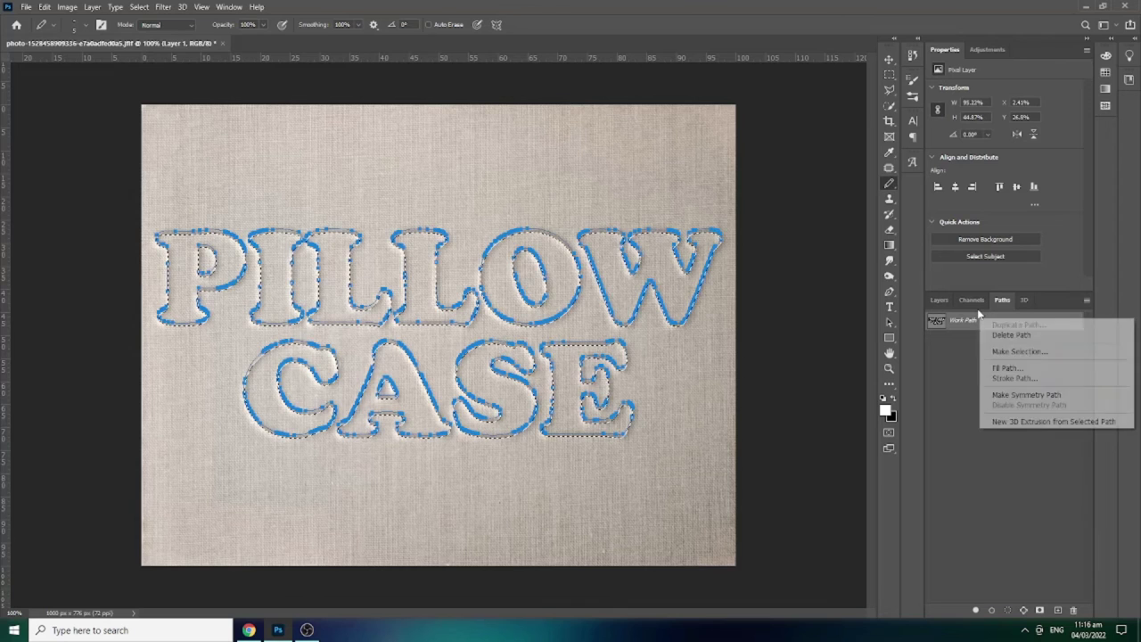
{"action": "left_click", "coordinate": [991, 336]}
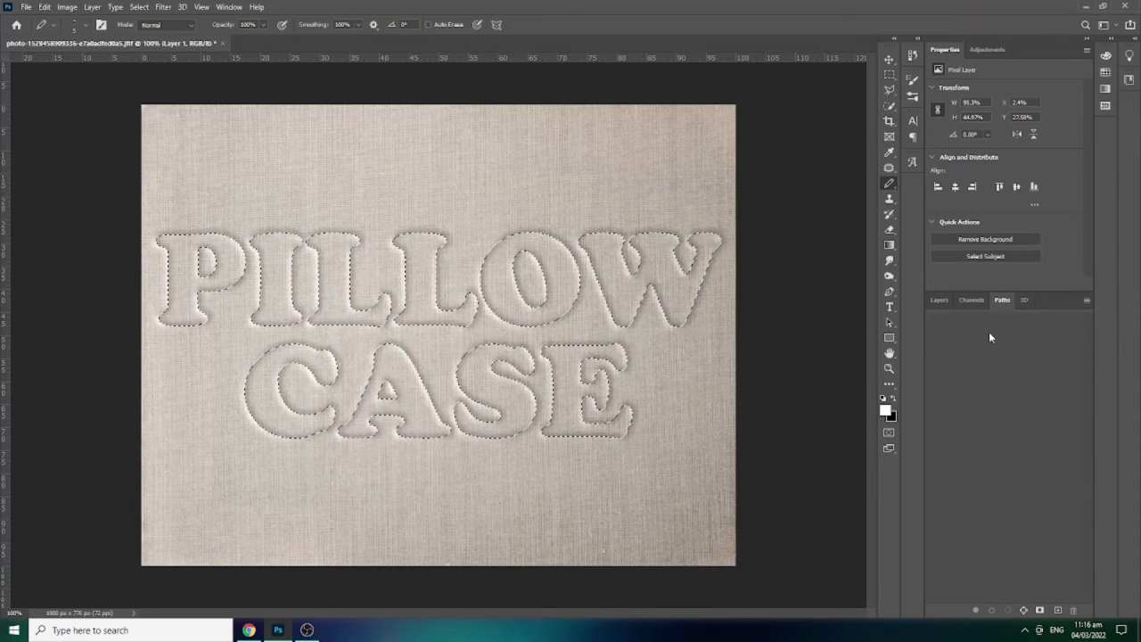
Make a new work path from the letter selection with 0.5-pixel tolerance.
{"action": "left_click", "coordinate": [1085, 301]}
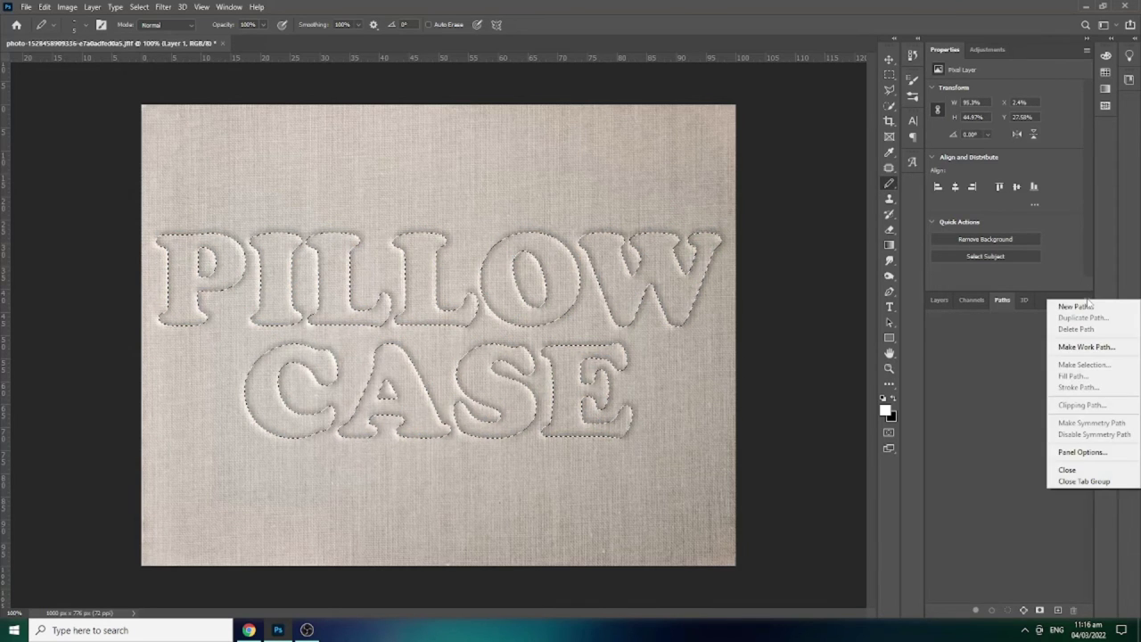
{"action": "left_click", "coordinate": [1092, 352]}
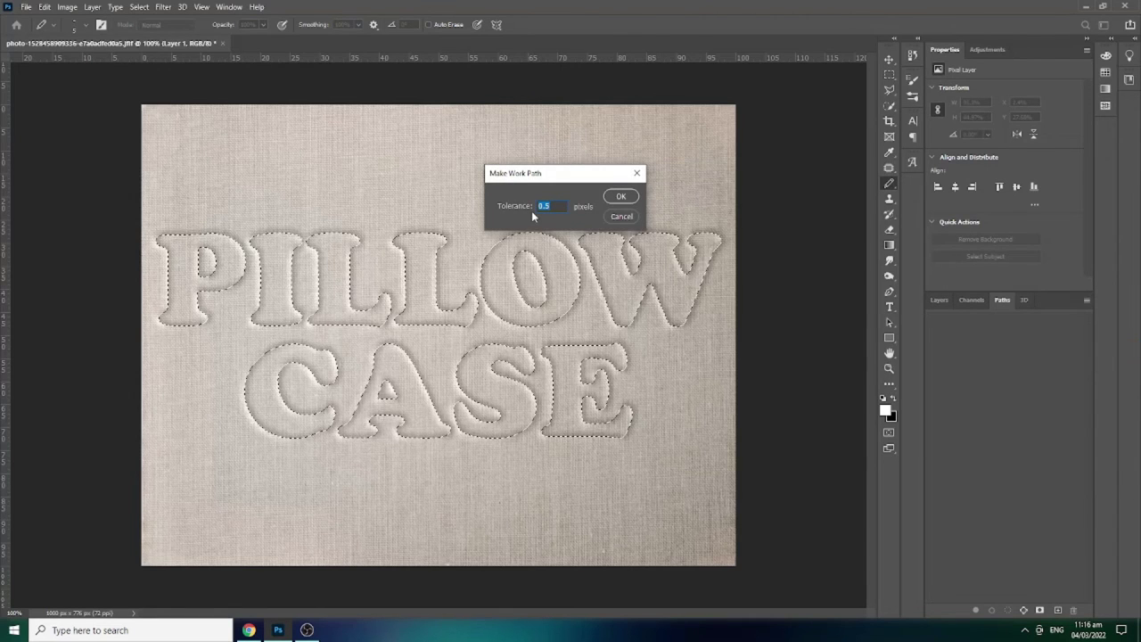
{"action": "left_click", "coordinate": [624, 196]}
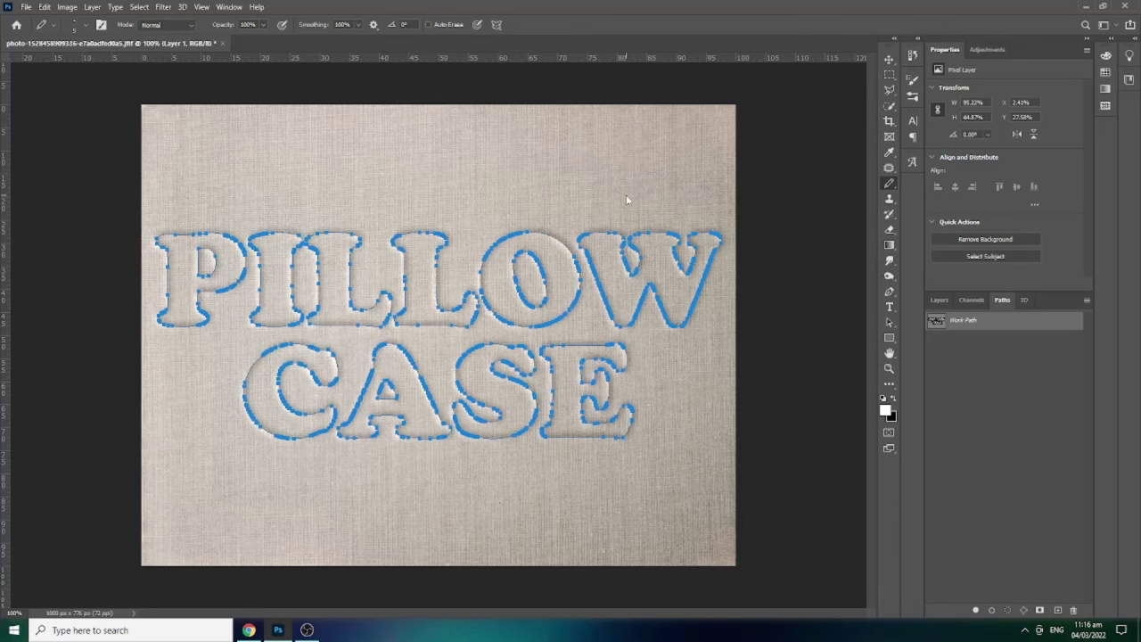
{"action": "left_click", "coordinate": [1087, 301]}
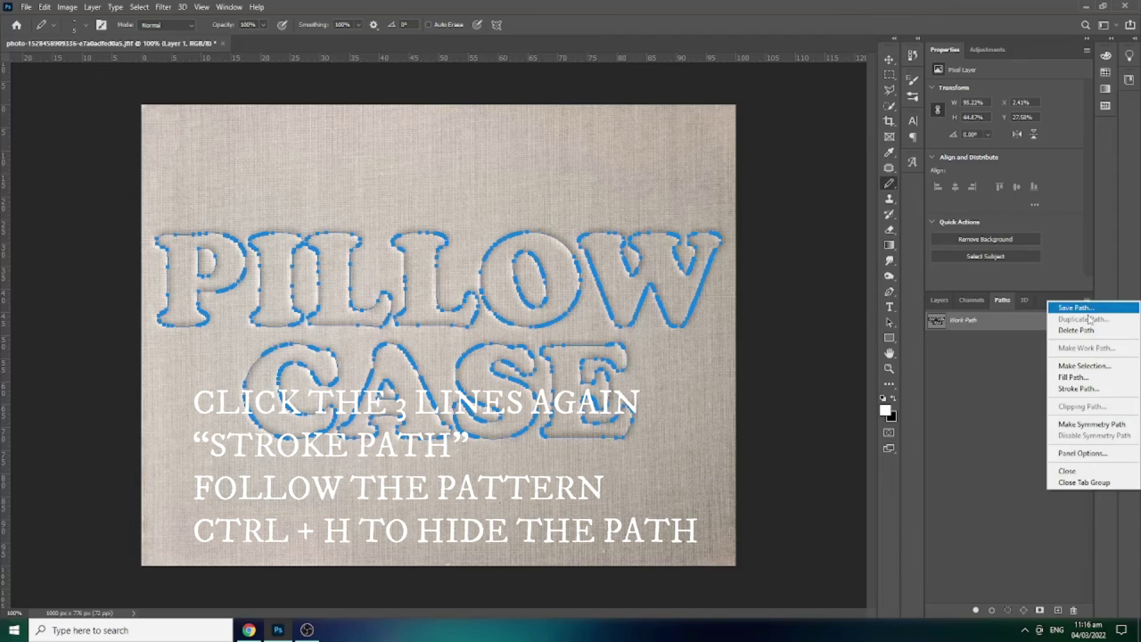
Stroke the work path with the Pencil to lay white stitches, then hide the path.
{"action": "left_click", "coordinate": [1114, 390]}
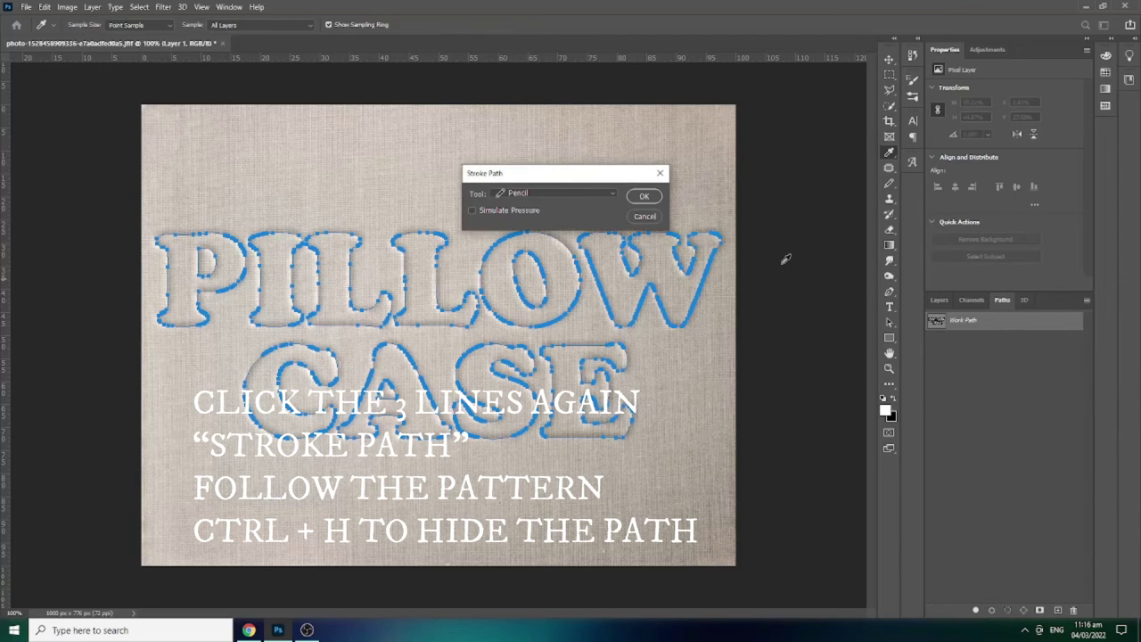
{"action": "left_click", "coordinate": [643, 198]}
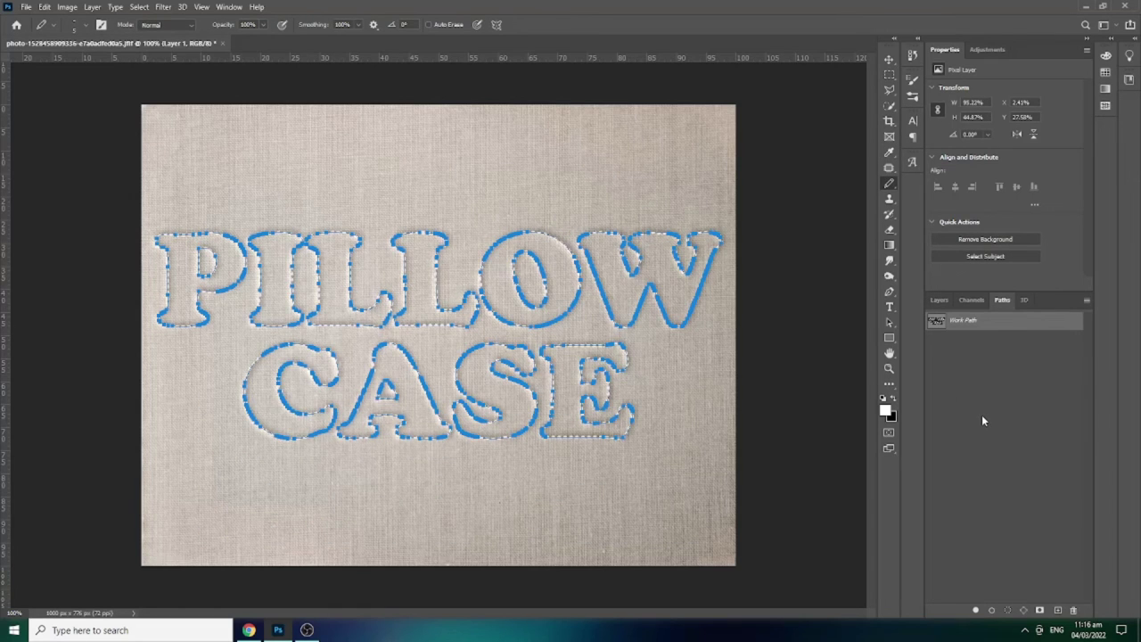
{"action": "key", "text": "ctrl+h"}
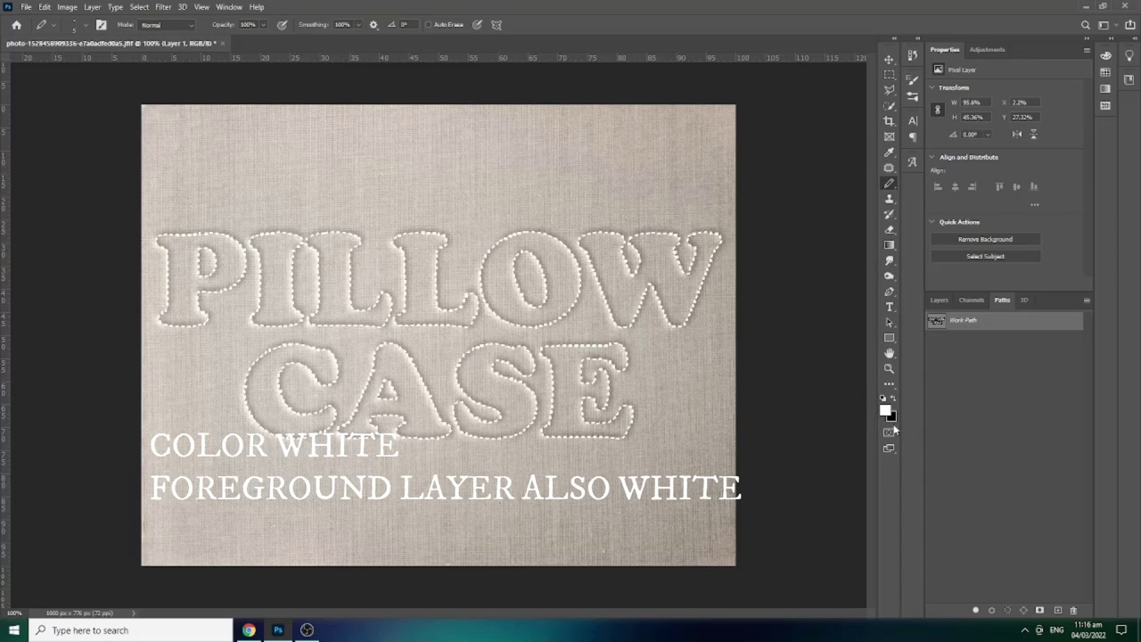
Set Layer 1's blend mode to Soft Light.
{"action": "left_click", "coordinate": [936, 300]}
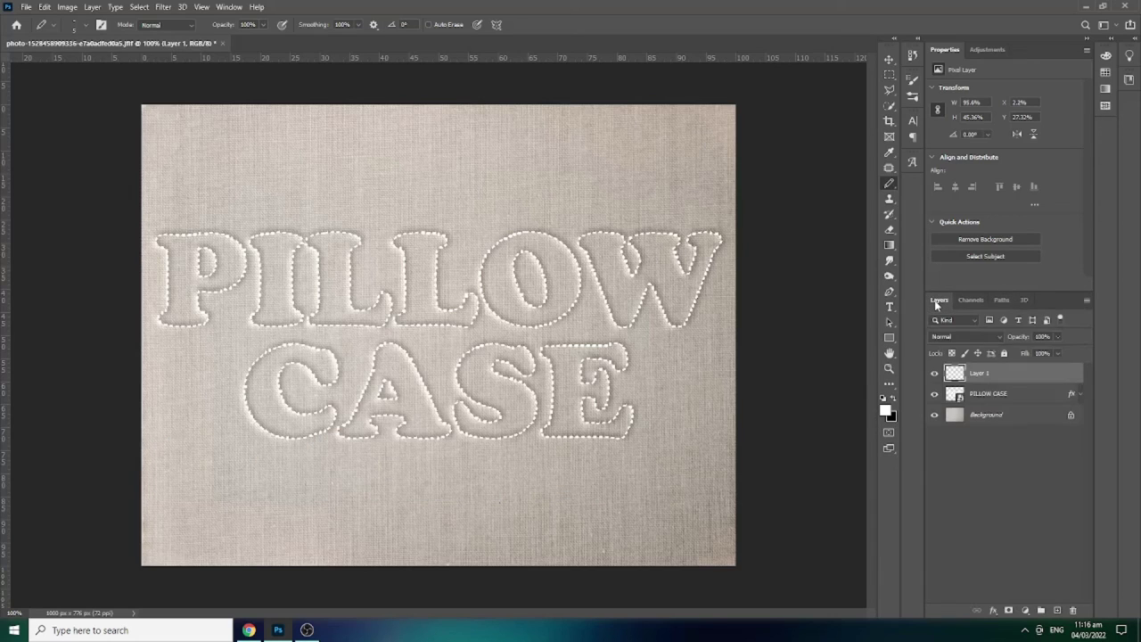
{"action": "left_click", "coordinate": [999, 336]}
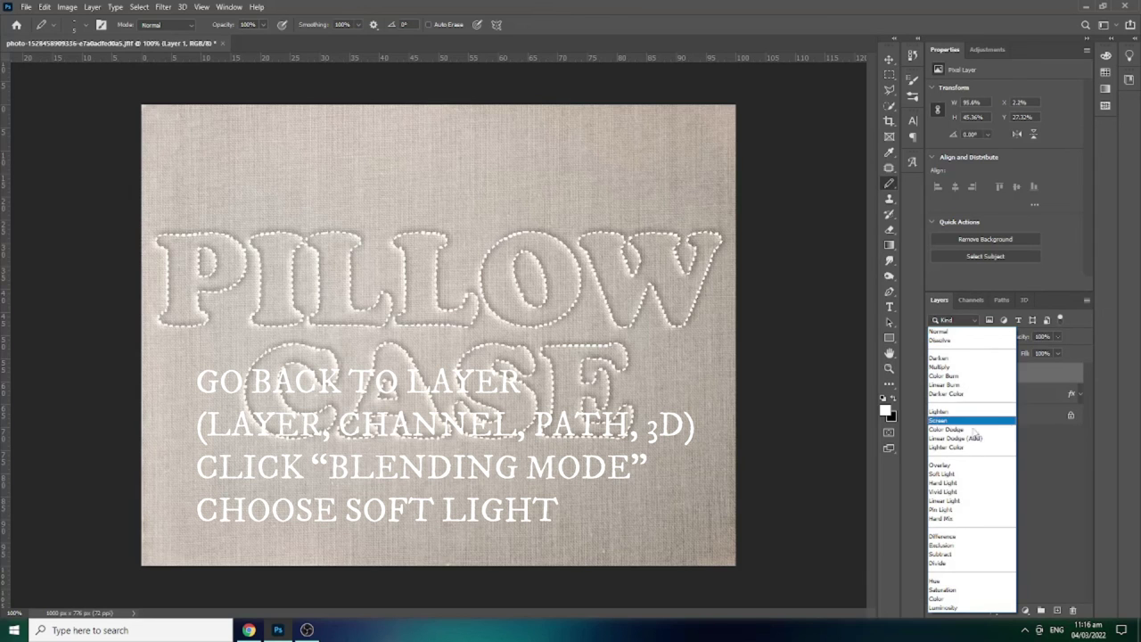
{"action": "left_click", "coordinate": [978, 474]}
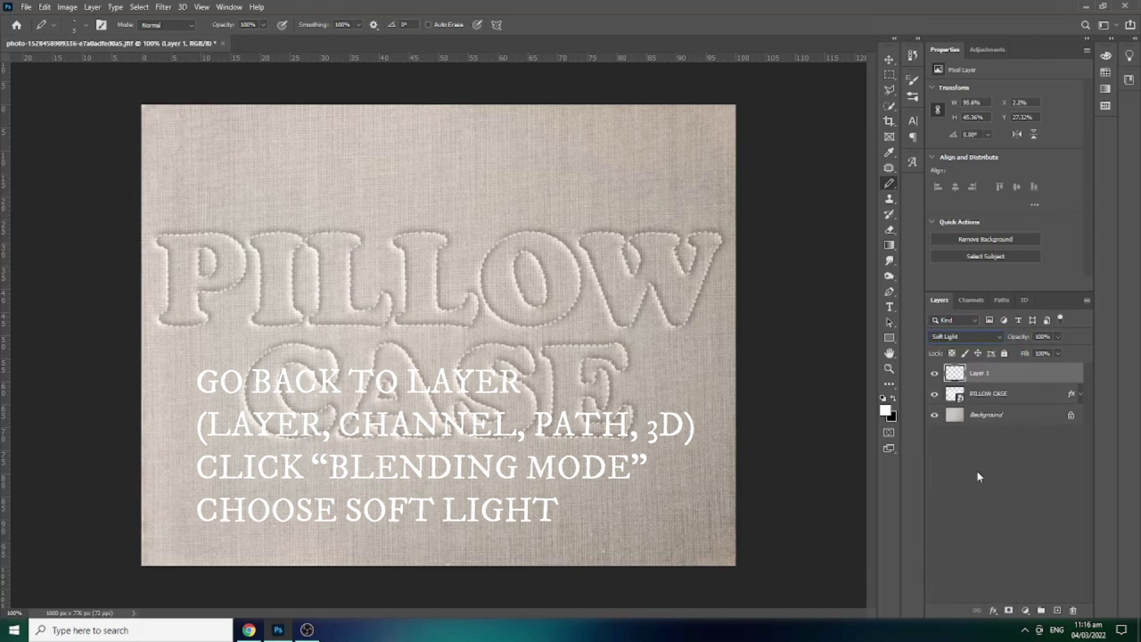